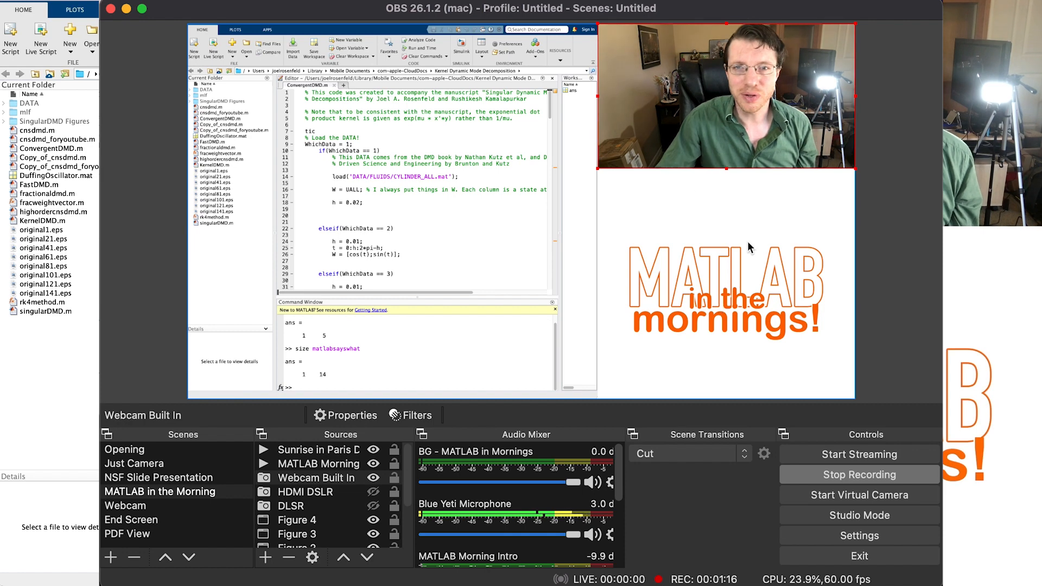
- Inspect the background and MATLAB window sources in the MATLAB in the Morning scene while the ConvergentDMD script runs
left_click(748, 260)
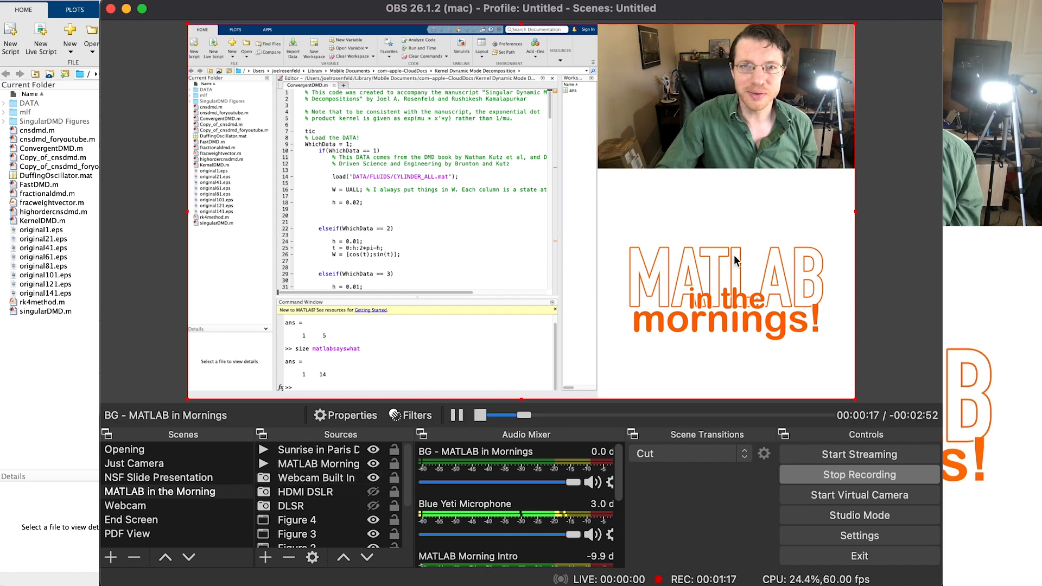
left_click(425, 172)
left_click_drag(424, 171, 425, 170)
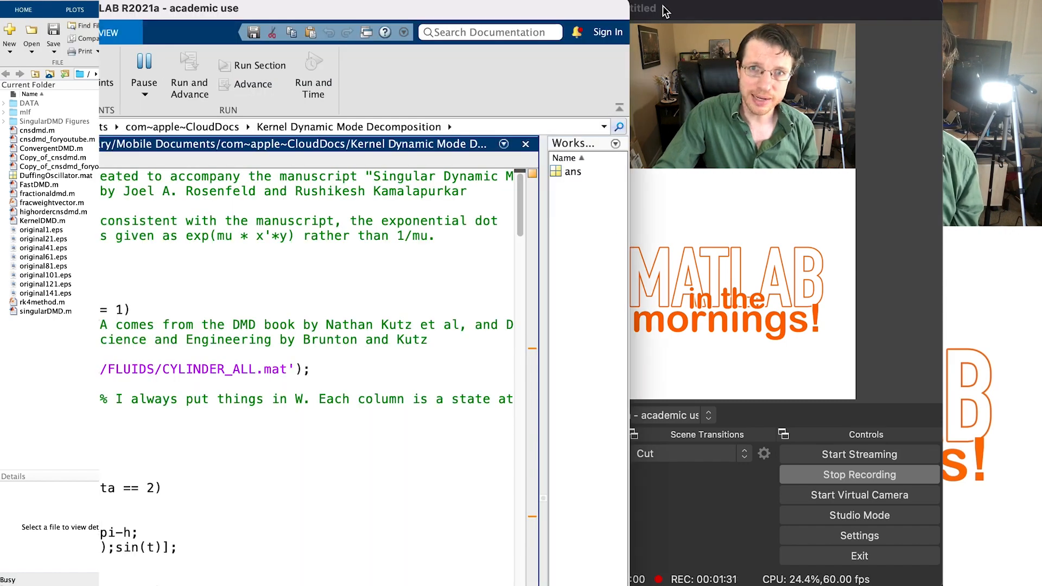
left_click(665, 11)
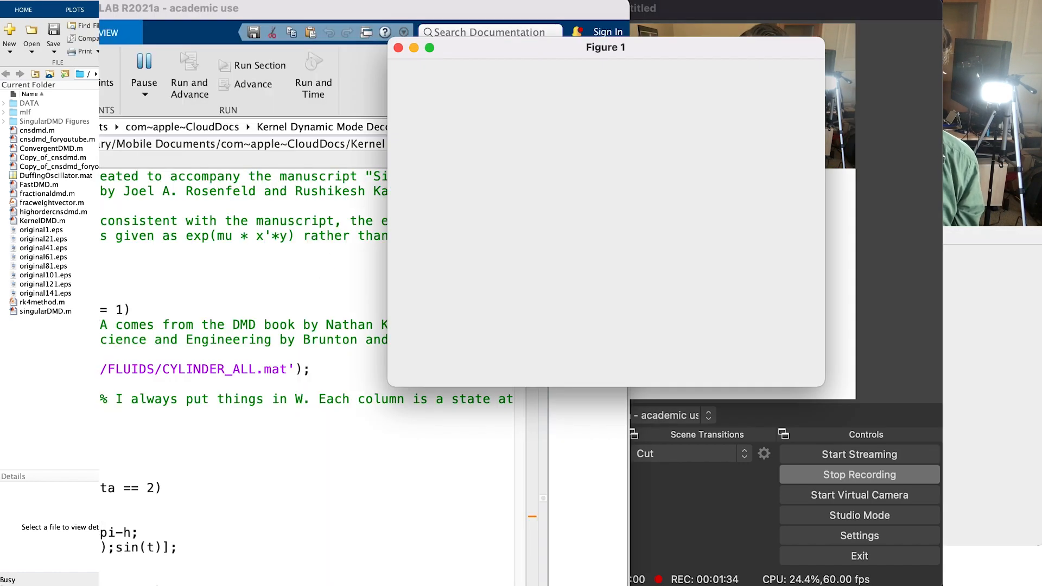
left_click(659, 9)
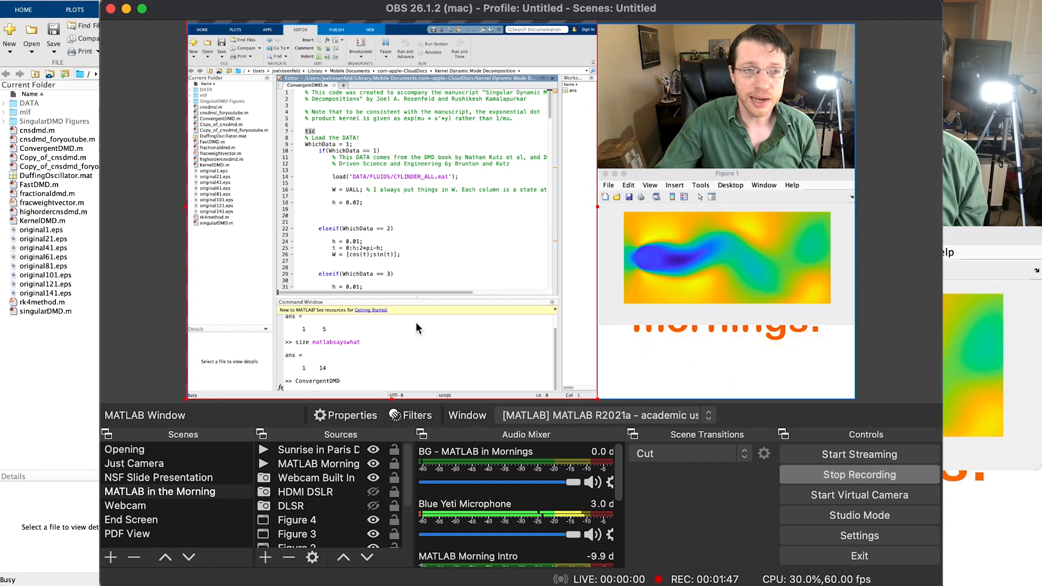
- Make Slideshow 1 visible in the NSF Slide Presentation scene and switch to the Just Camera scene
left_click(147, 477)
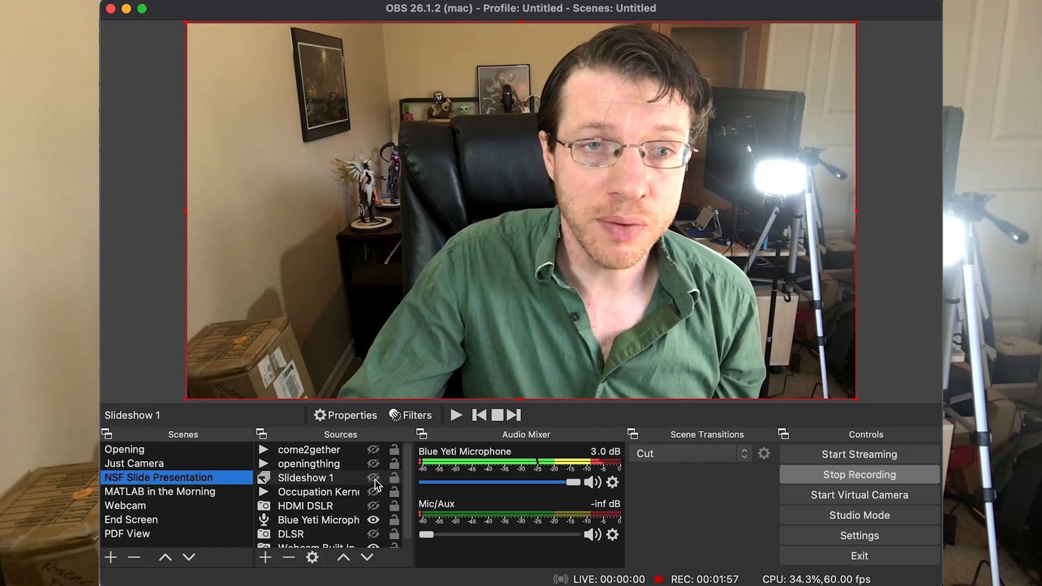
left_click(315, 478)
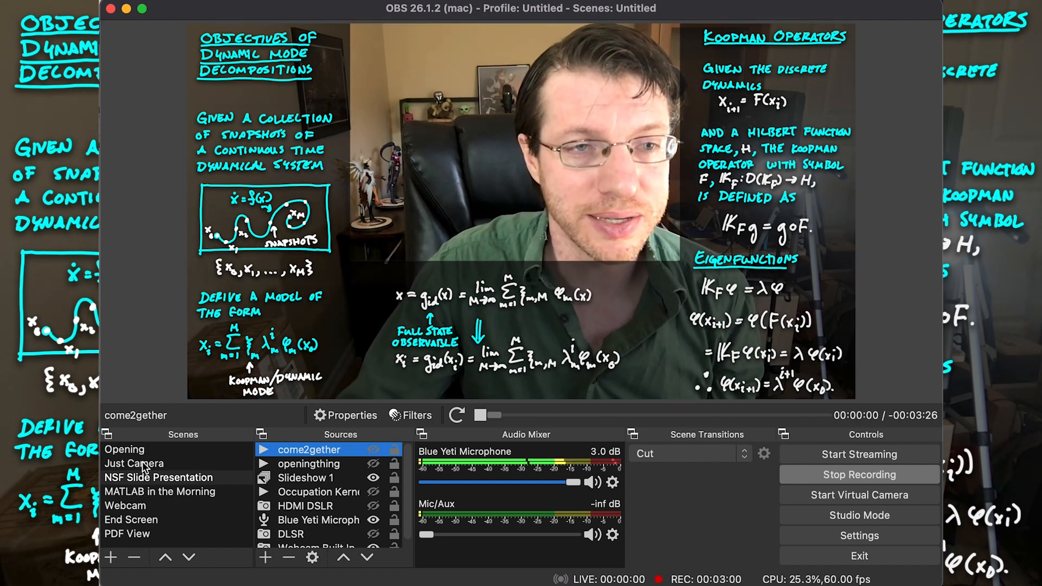
left_click(145, 464)
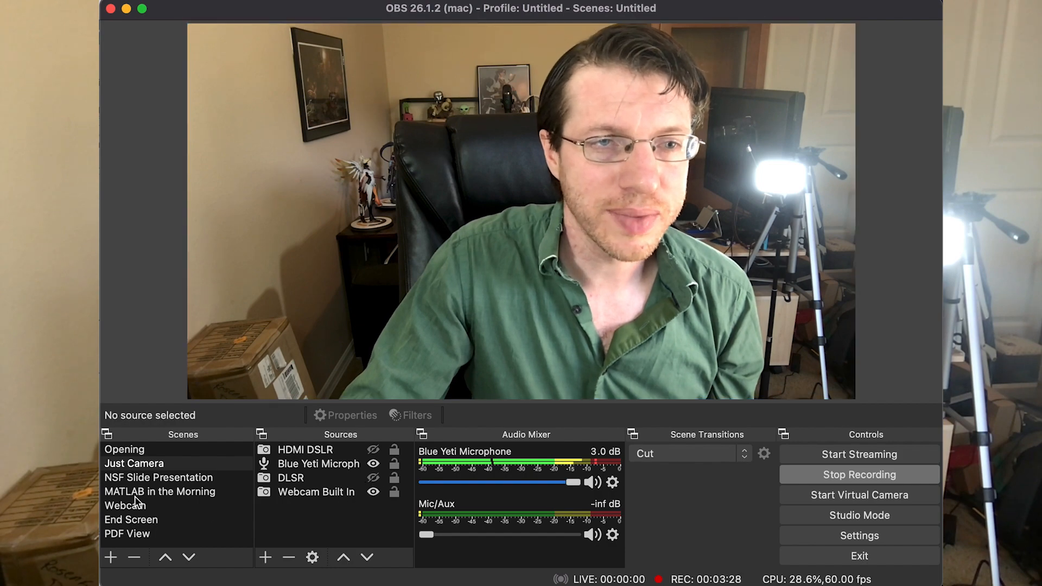
- Create a new scene named "test scene"
left_click(111, 556)
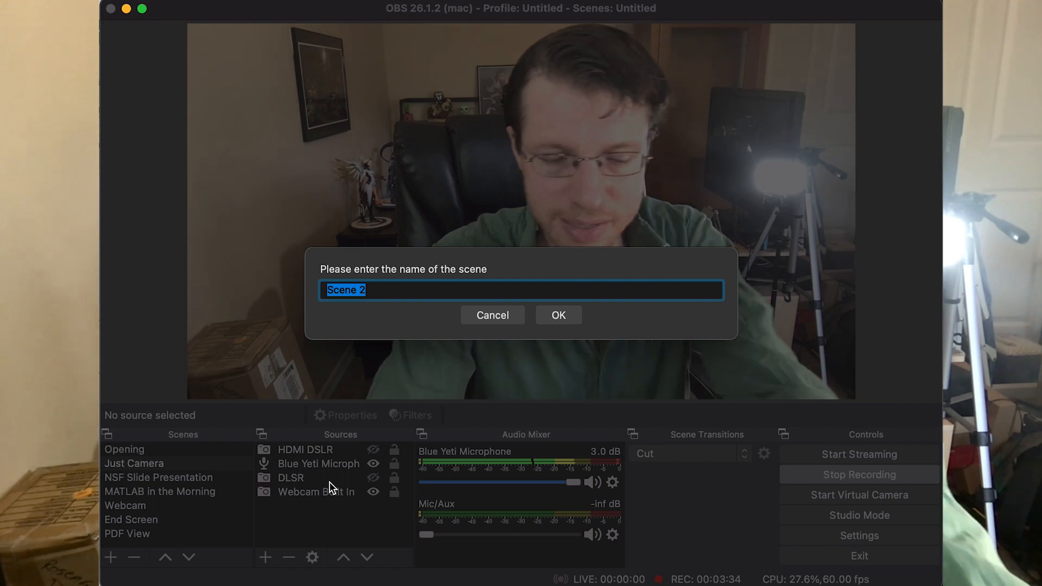
type("test scene")
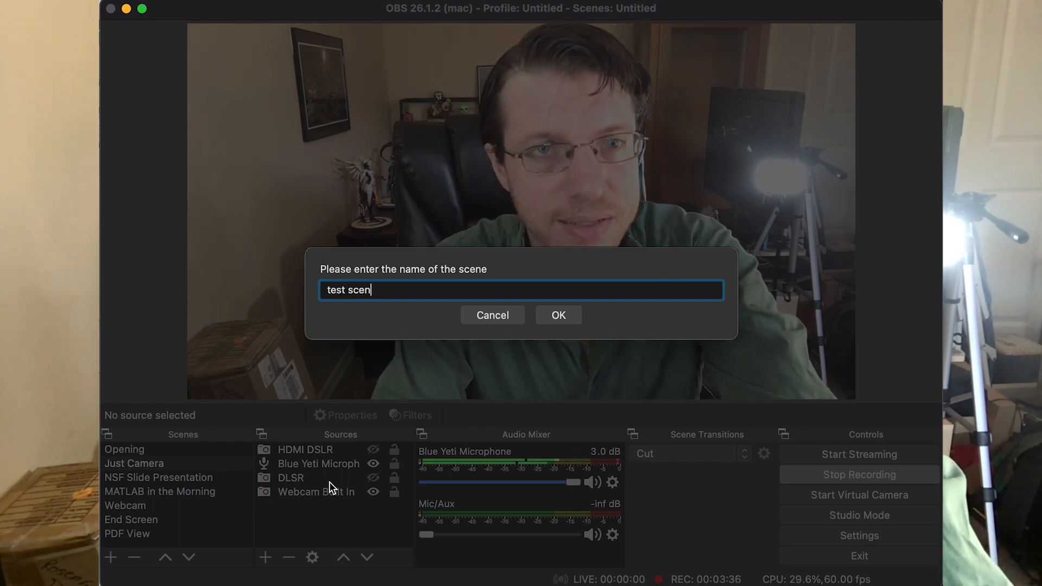
key("Return")
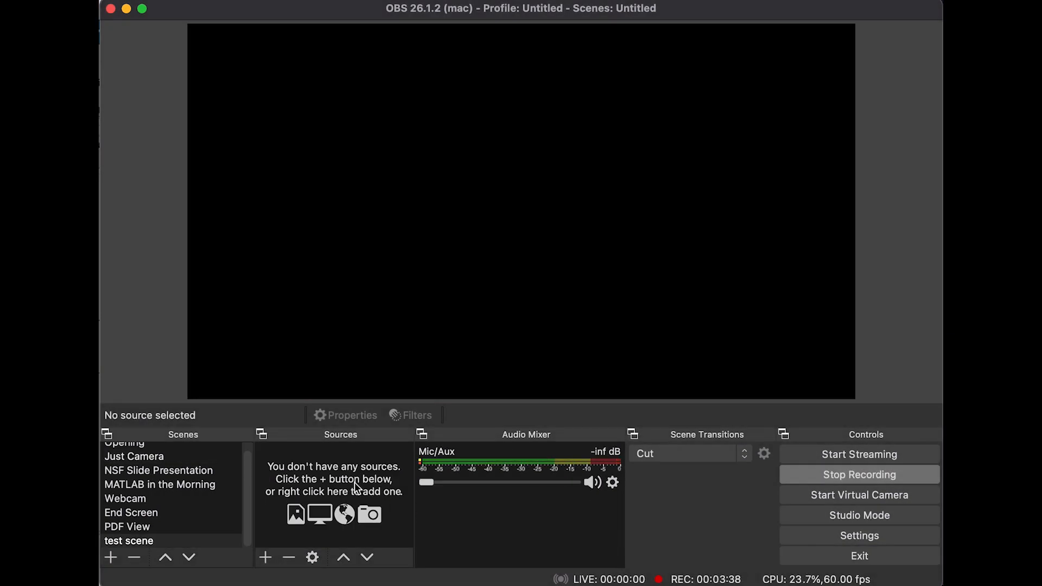
- Add the existing Blue Yeti Microphone to the test scene as an audio input capture source
left_click(263, 557)
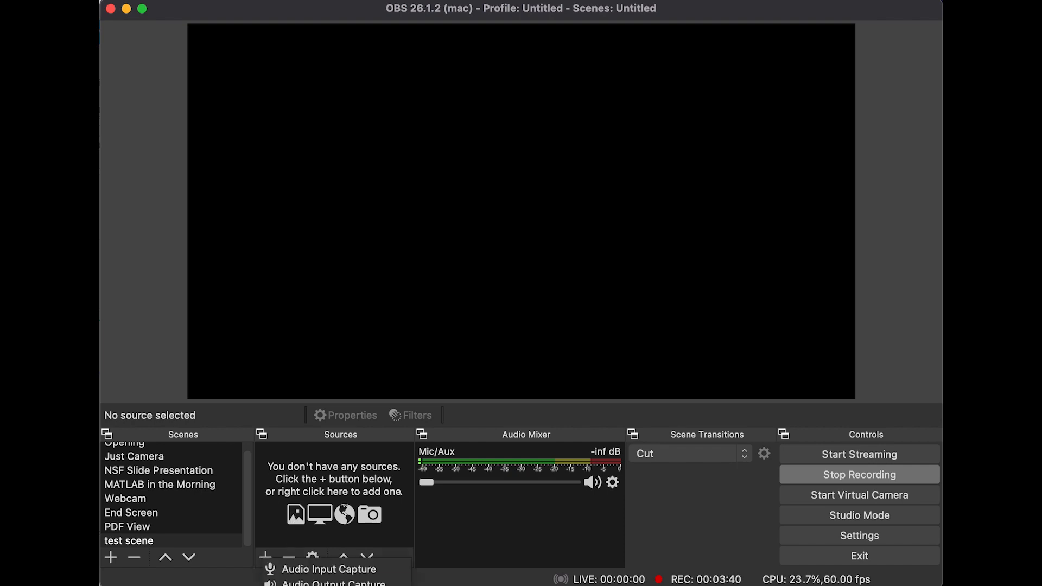
left_click(306, 570)
left_click(426, 241)
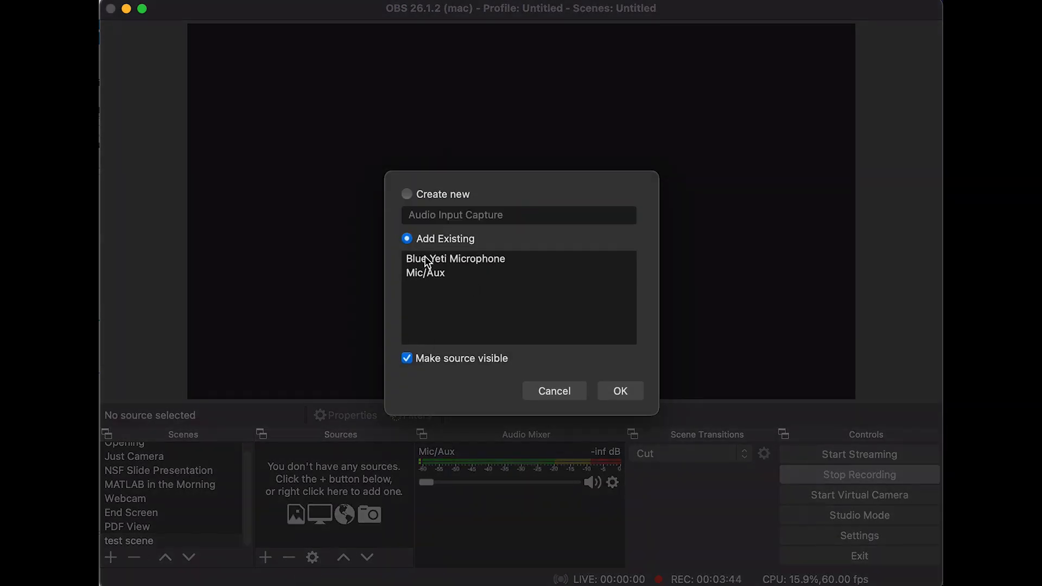
left_click(462, 259)
left_click(622, 391)
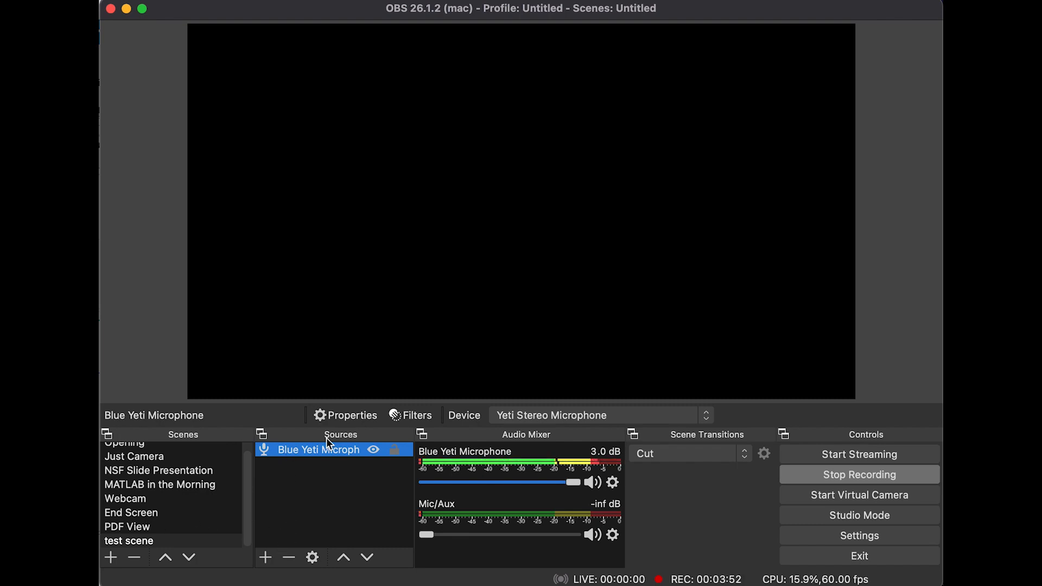
- Add the existing Webcam Built In to the test scene as a video capture device source
left_click(135, 542)
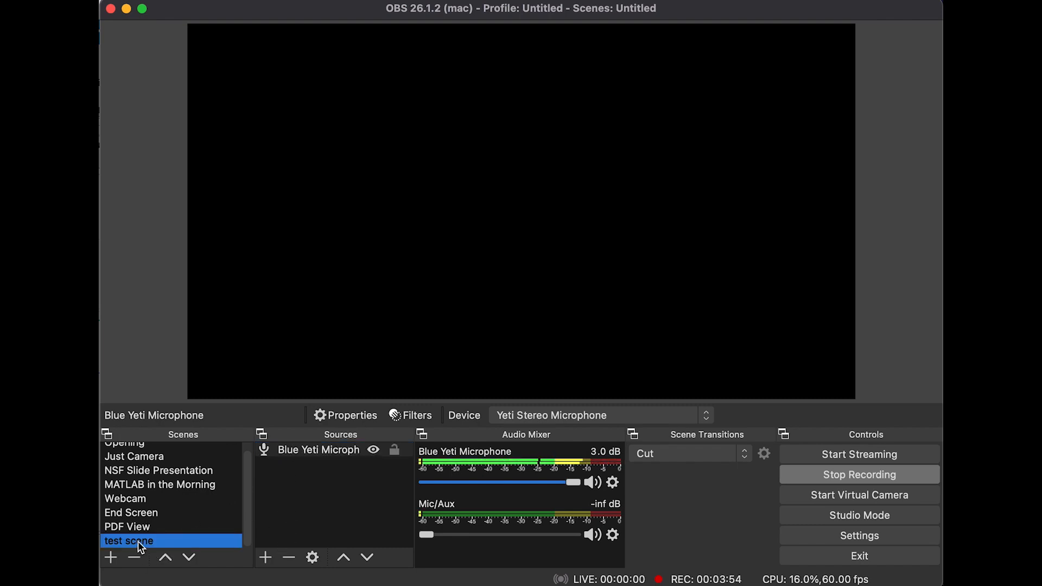
left_click(286, 495)
left_click(266, 558)
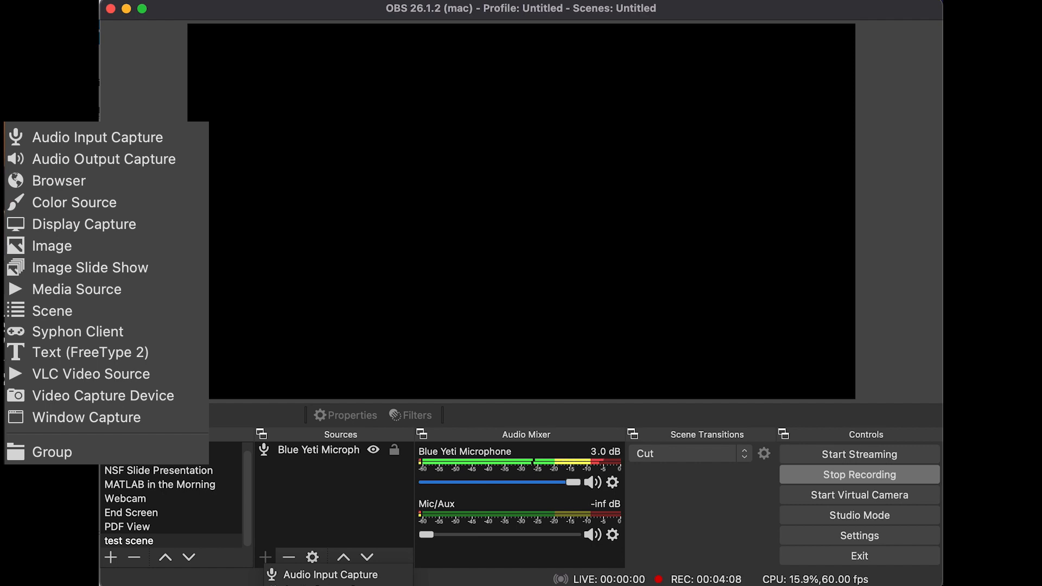
left_click(330, 584)
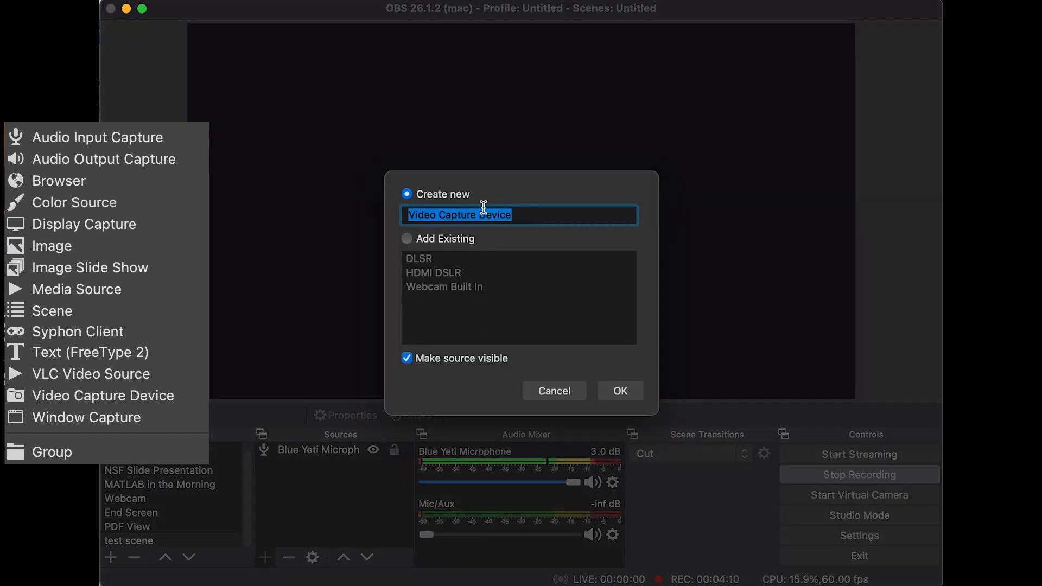
left_click(423, 240)
left_click_drag(426, 259, 433, 293)
left_click(607, 389)
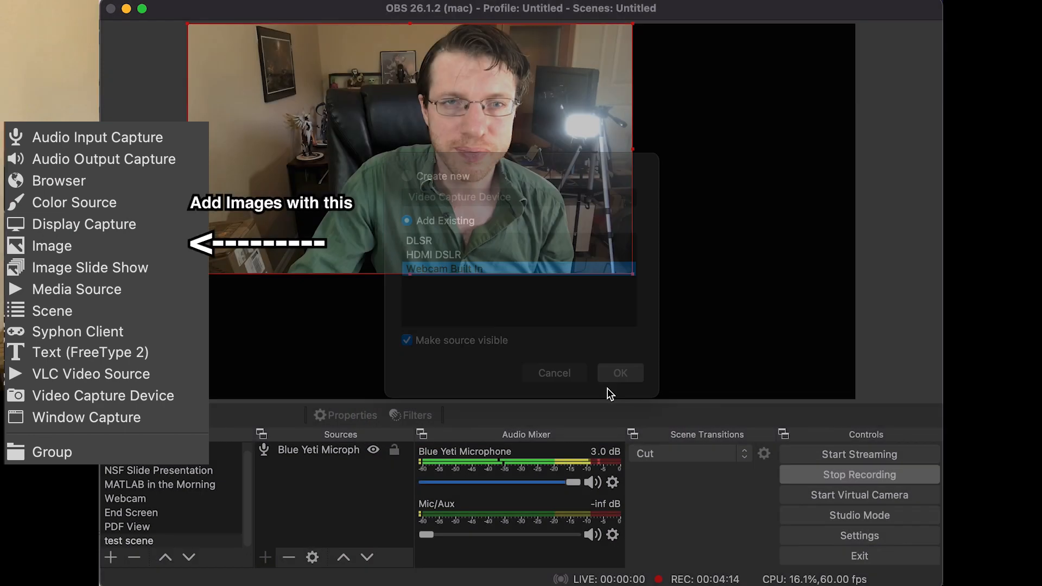
- Move and scale the webcam source so it fills the whole canvas of the test scene
left_click_drag(632, 274, 495, 243)
left_click_drag(334, 166, 612, 165)
left_click_drag(465, 243, 187, 399)
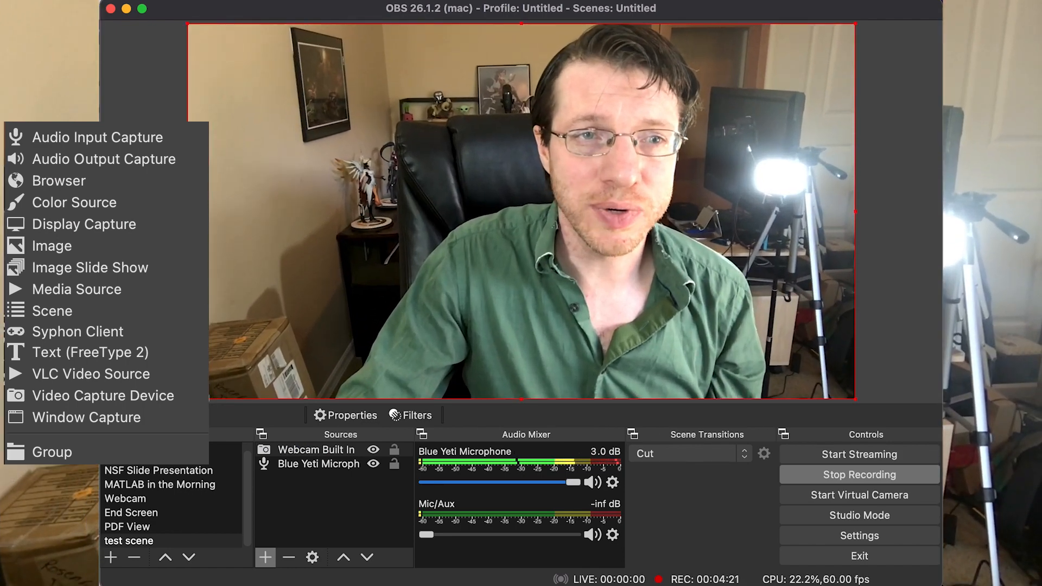
- Add a new Window Capture source to the test scene that captures the MATLAB R2021a - academic use window
left_click(265, 559)
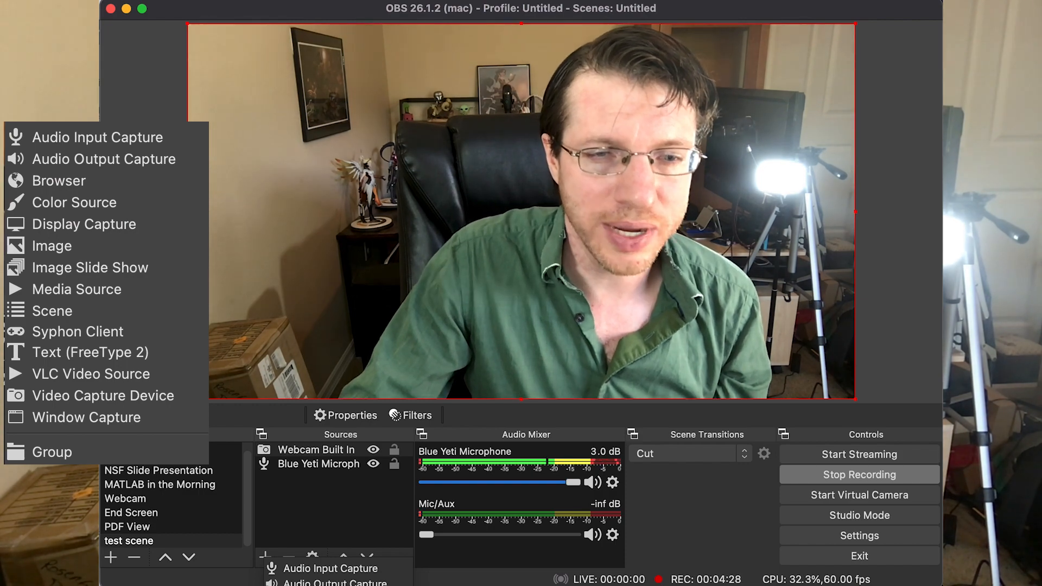
left_click(86, 417)
left_click(427, 238)
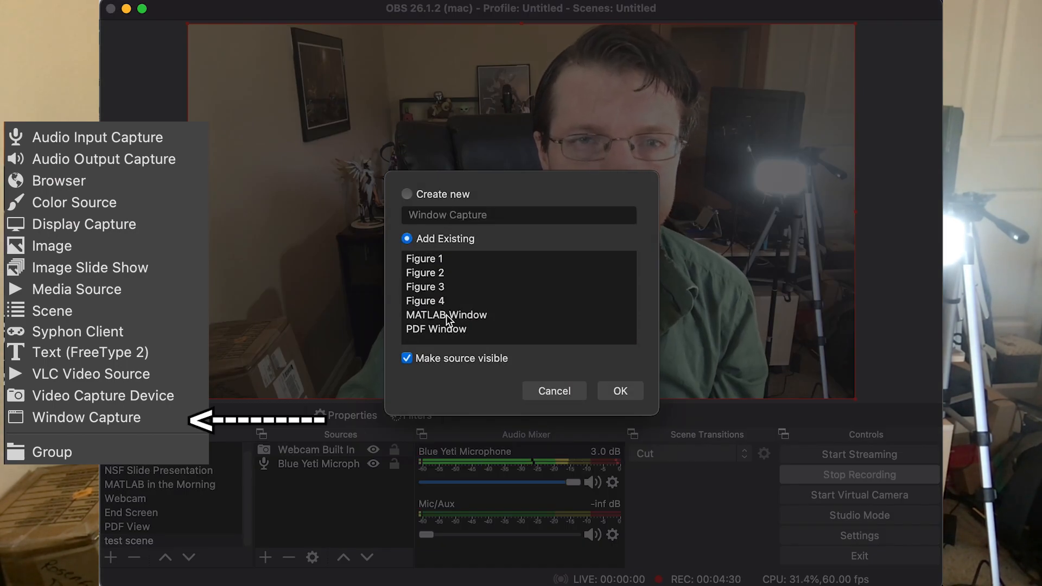
left_click(448, 315)
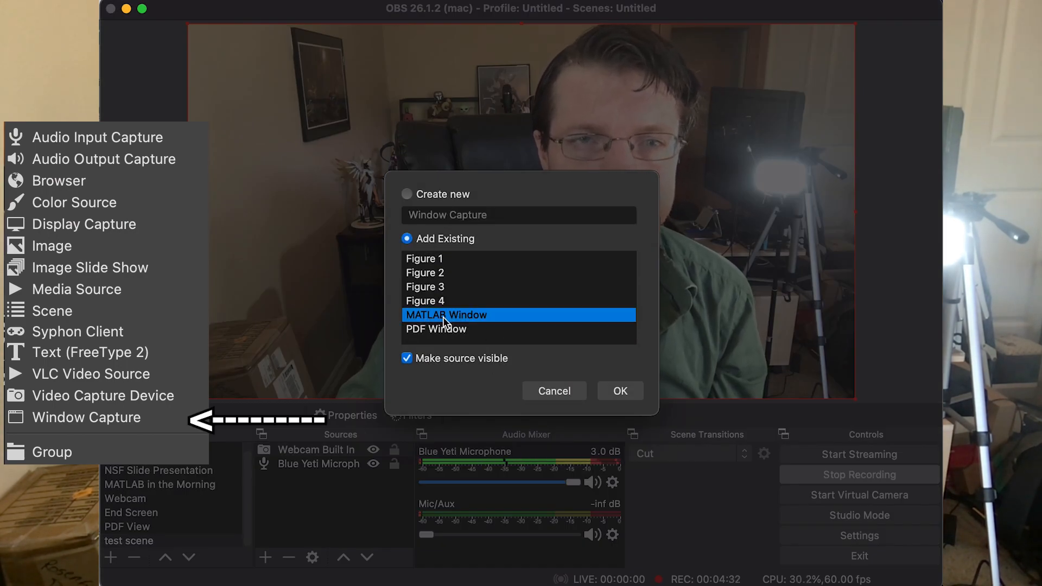
left_click(435, 194)
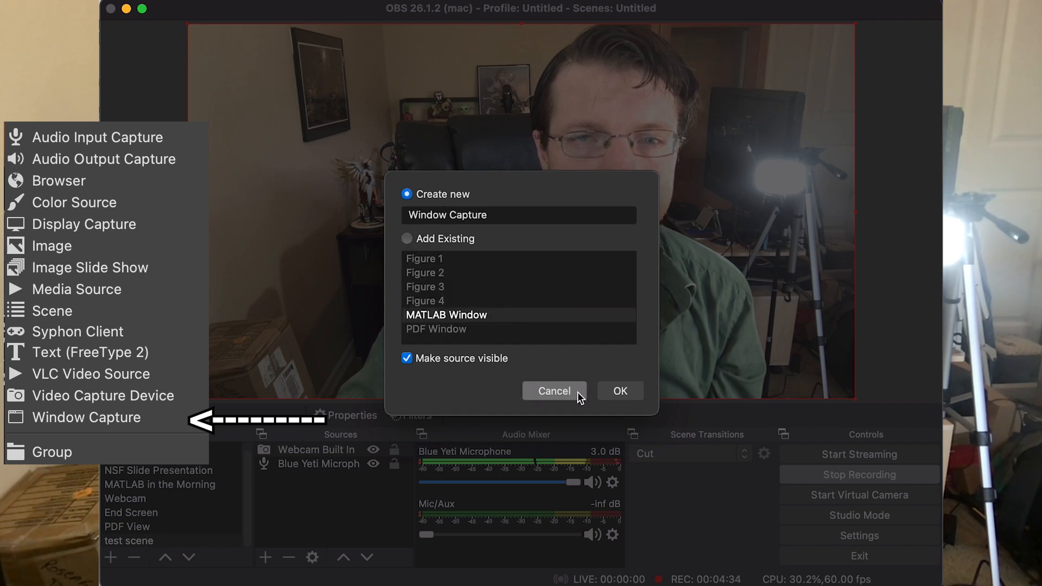
left_click(619, 391)
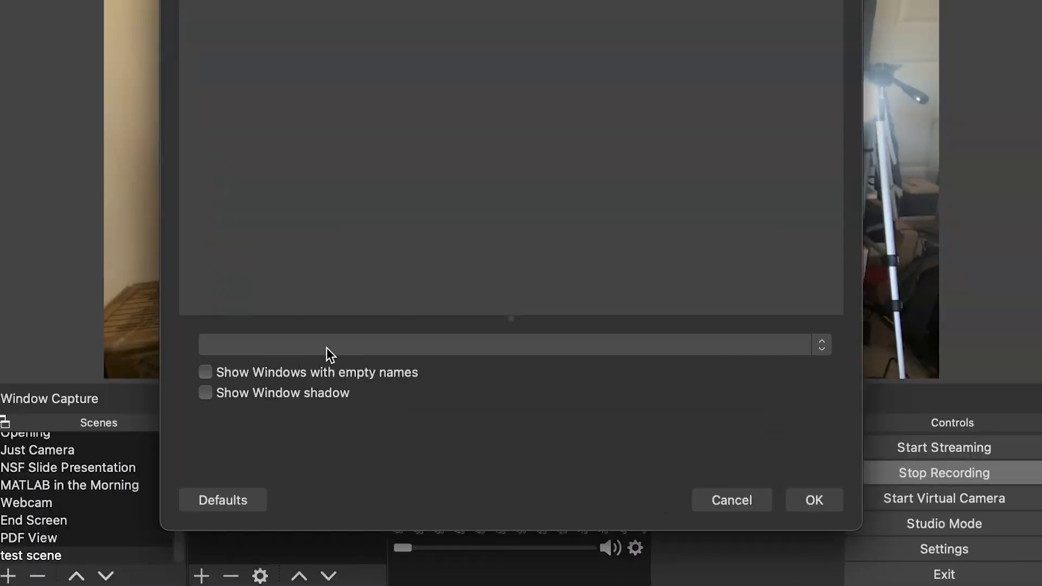
left_click(327, 348)
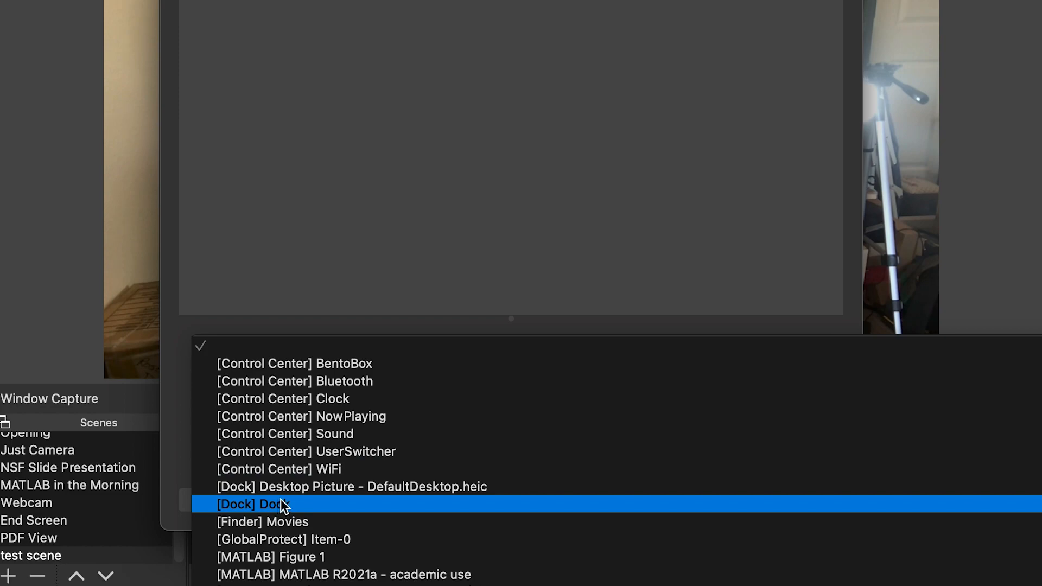
left_click(344, 575)
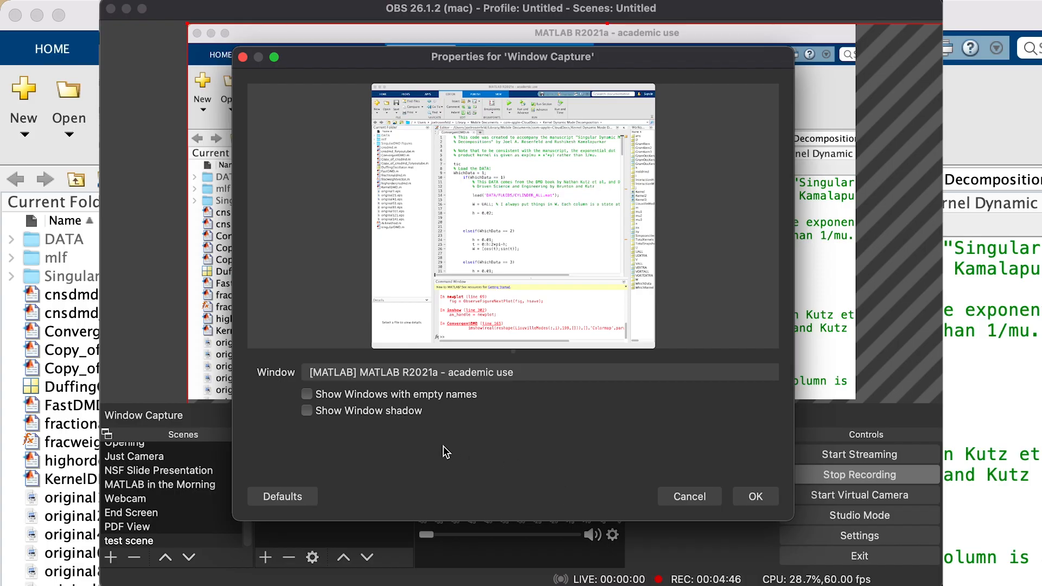
left_click(754, 495)
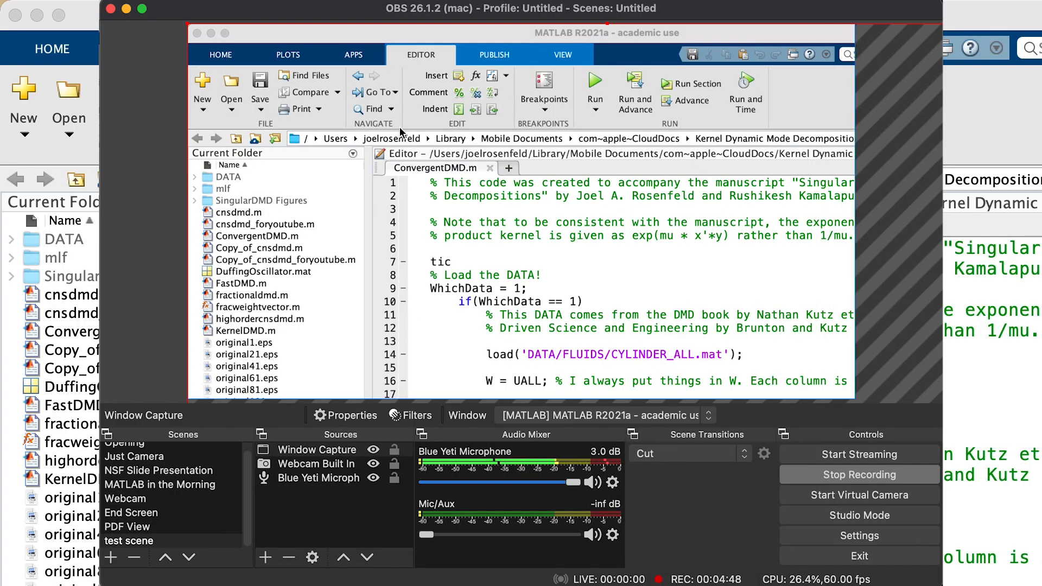
- Shrink the MATLAB window capture, place it over the upper-left part of the webcam image, and check its live scrolling
left_click_drag(189, 24, 448, 91)
left_click_drag(301, 64, 535, 290)
left_click_drag(626, 334, 286, 110)
scroll(337, 152, "up", 3)
scroll(338, 152, "down", 5)
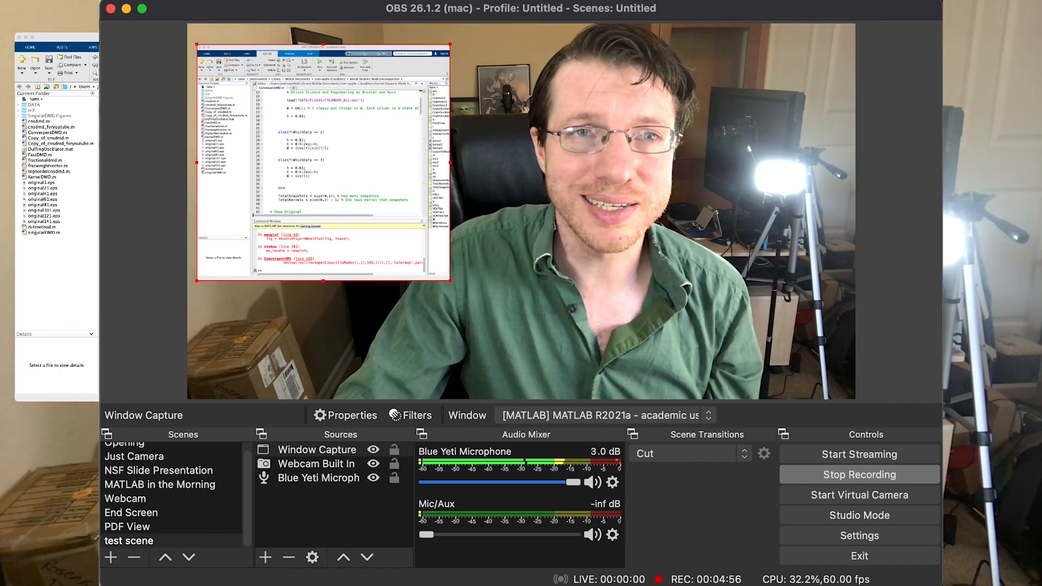
scroll(338, 152, "up", 5)
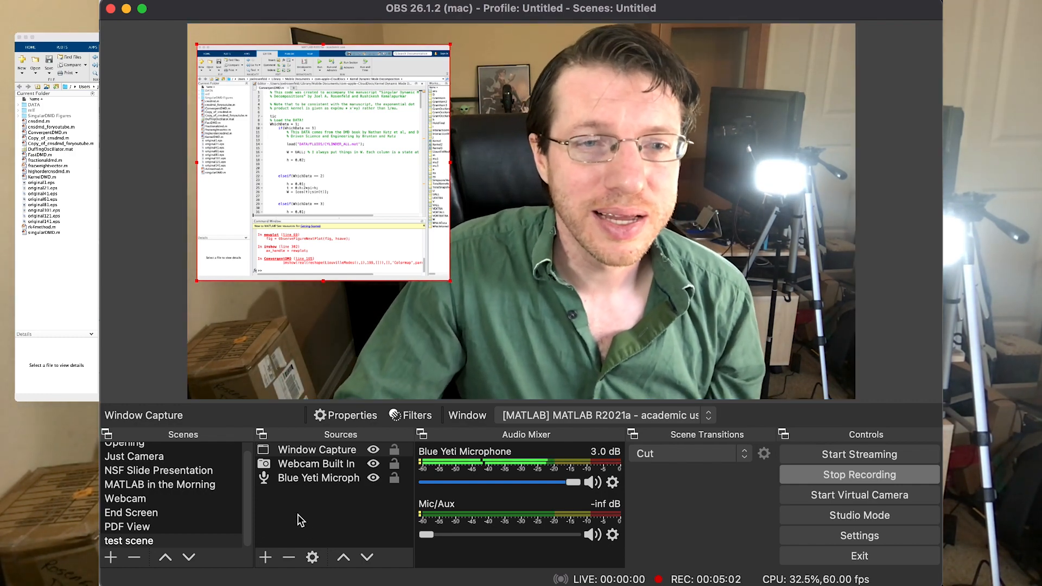
- Examine the layer order of the window capture, webcam and microphone sources by selecting each in the test scene
left_click(257, 558)
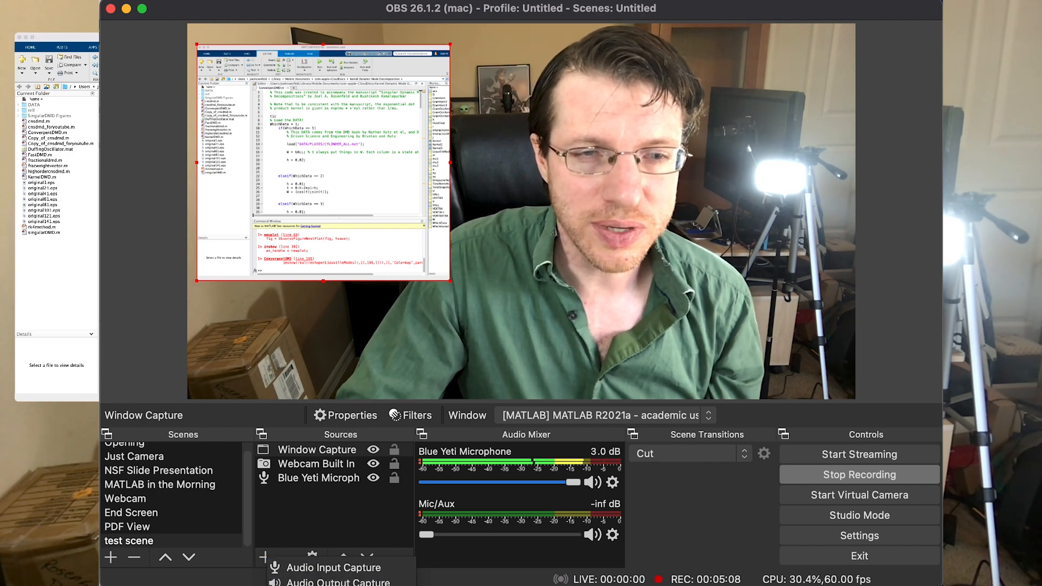
left_click(263, 560)
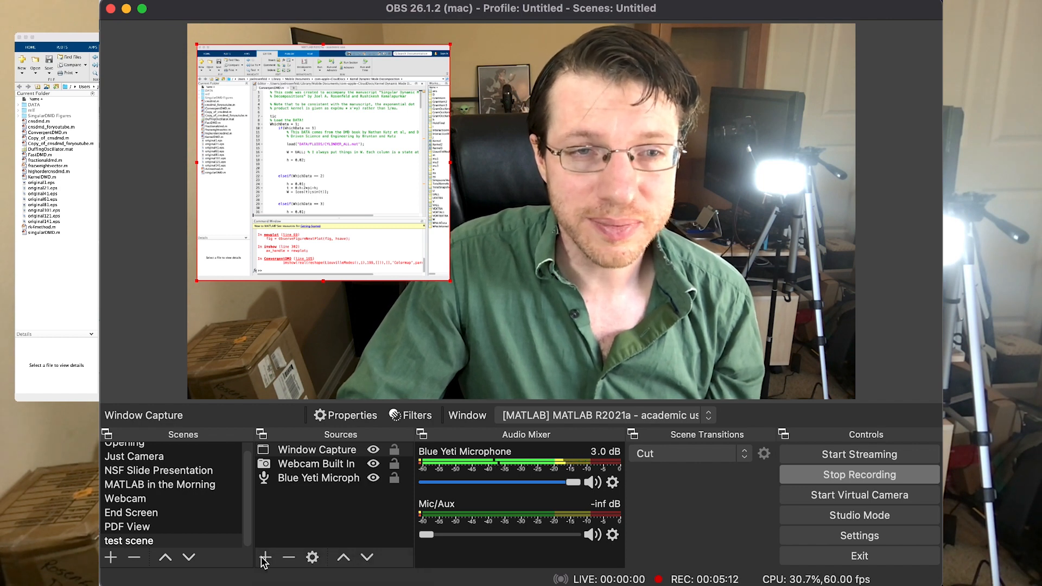
left_click(247, 149)
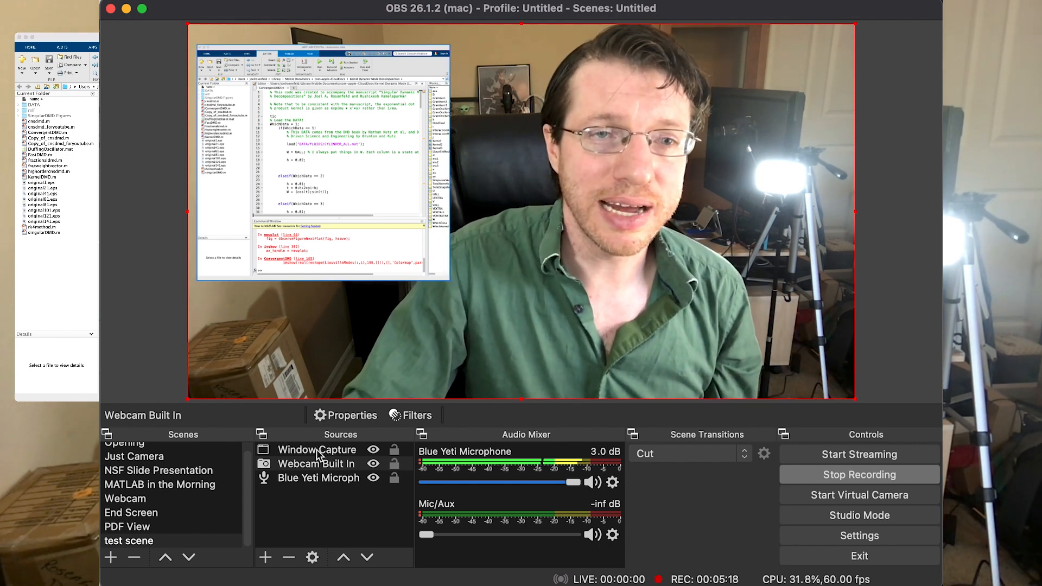
left_click(313, 482)
left_click(315, 514)
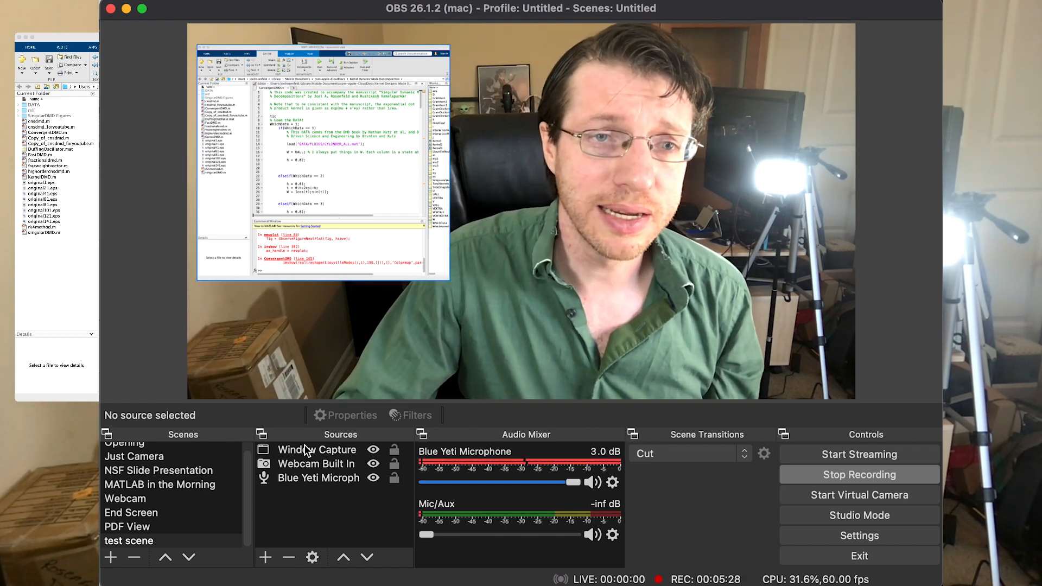
left_click(306, 448)
left_click(300, 478)
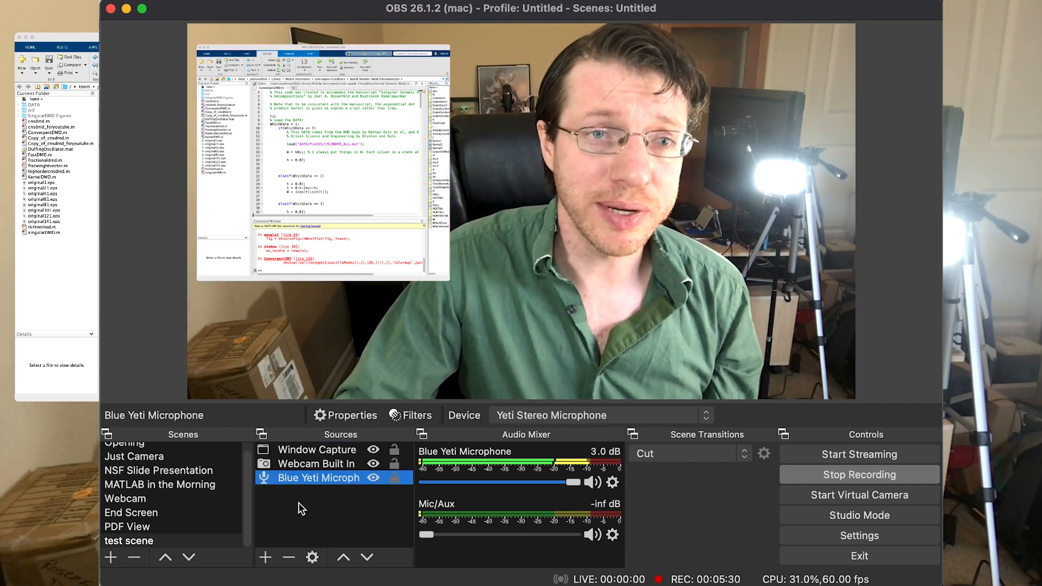
left_click(300, 467)
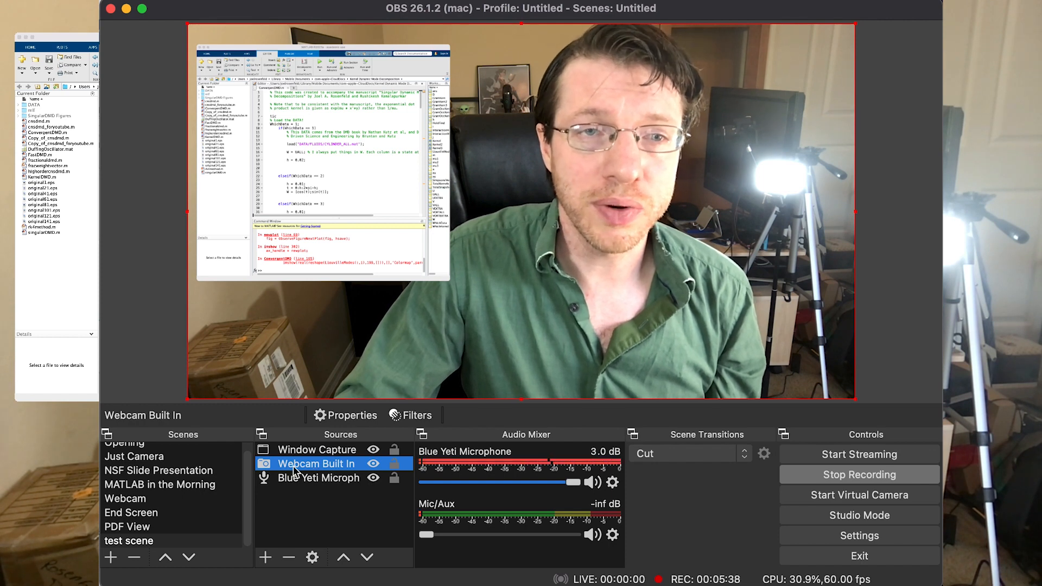
left_click(307, 450)
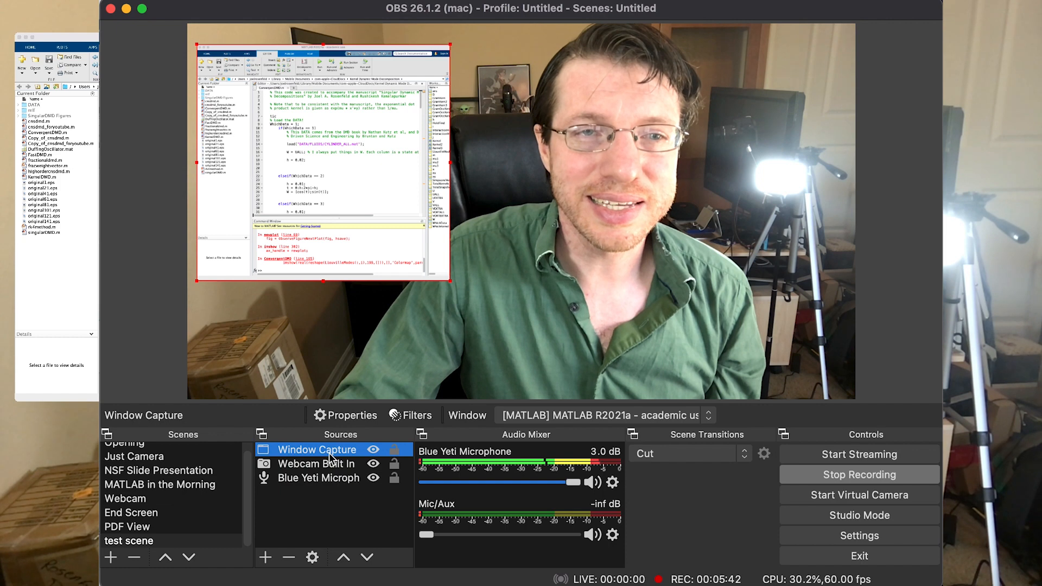
- Nudge the MATLAB window capture down and to the right over the webcam image, and scroll the MATLAB code to check the live view
left_click_drag(245, 67, 266, 159)
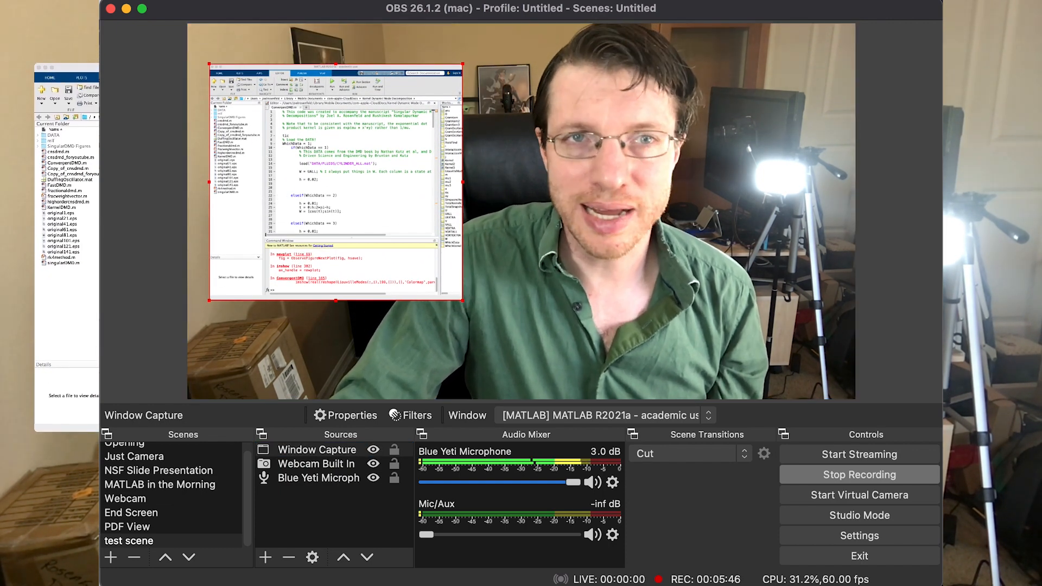
scroll(352, 171, "down", 5)
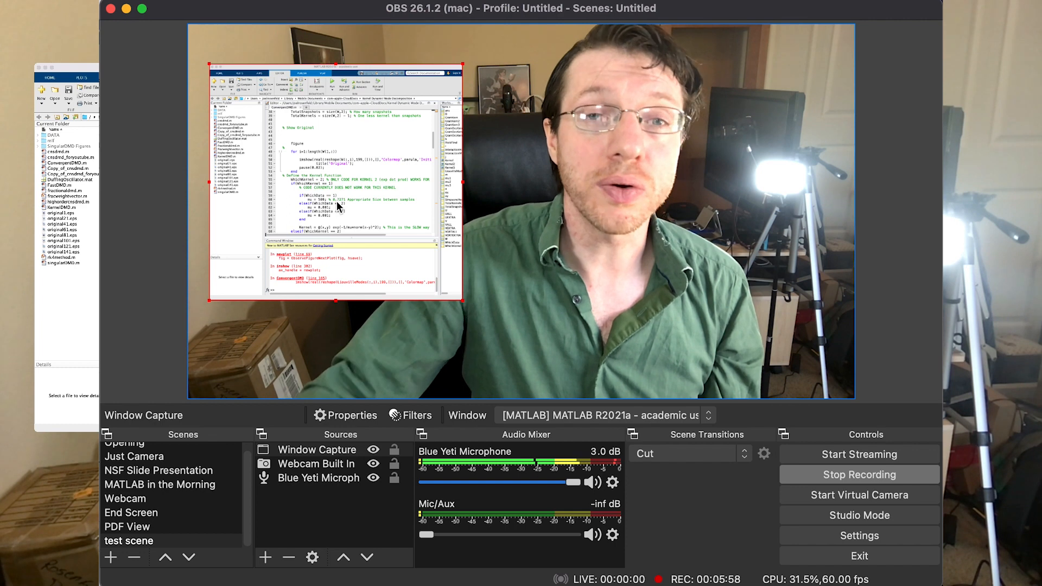
- Shrink the webcam into the canvas's upper-right corner, then align the MATLAB window capture to the upper-left corner and enlarge it to full canvas height
left_click(582, 367)
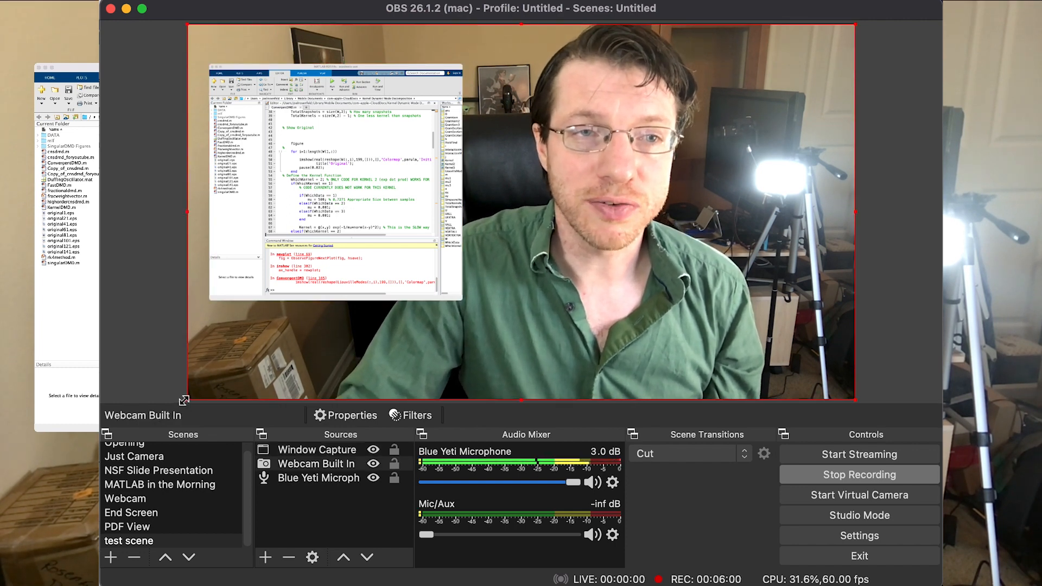
left_click_drag(184, 401, 562, 186)
left_click_drag(351, 219, 331, 176)
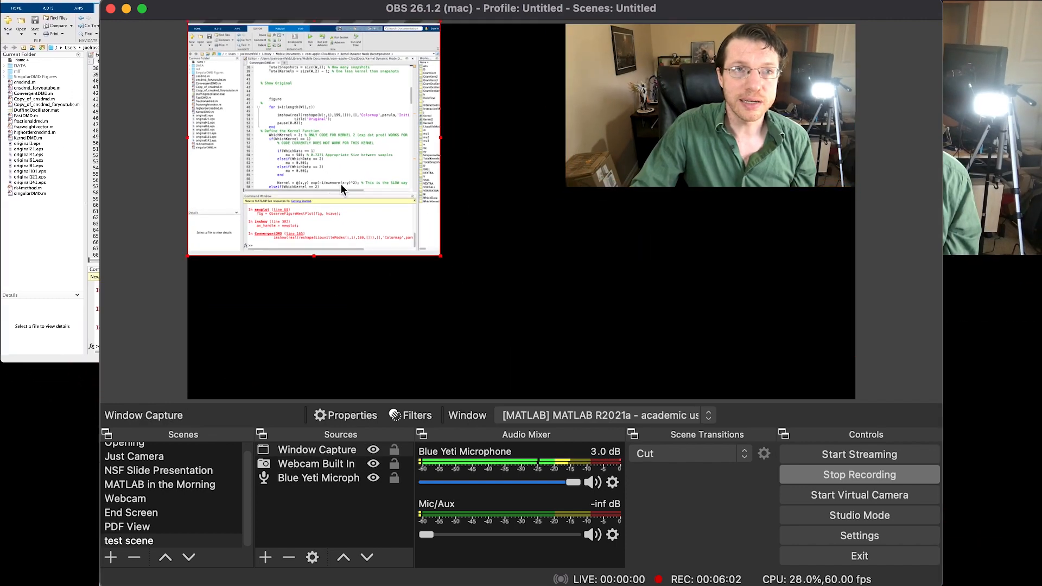
left_click_drag(437, 263, 588, 311)
- Shrink the webcam further, reorder its source above Window Capture, and place it over the MATLAB code to show the layering
left_click(611, 182)
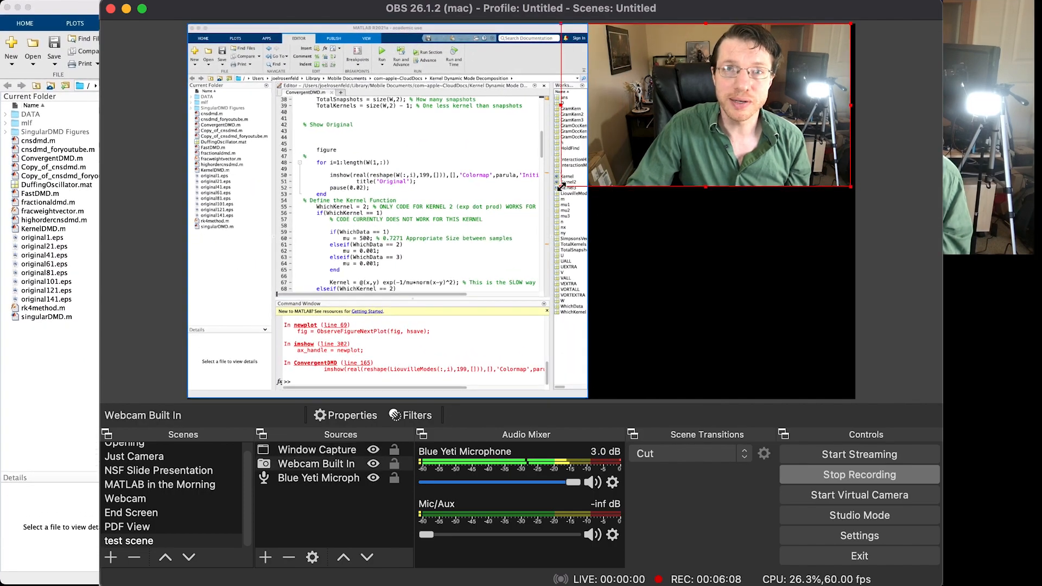
left_click_drag(563, 186, 685, 116)
left_click_drag(762, 71, 708, 144)
left_click_drag(299, 463, 301, 442)
left_click_drag(695, 136, 394, 188)
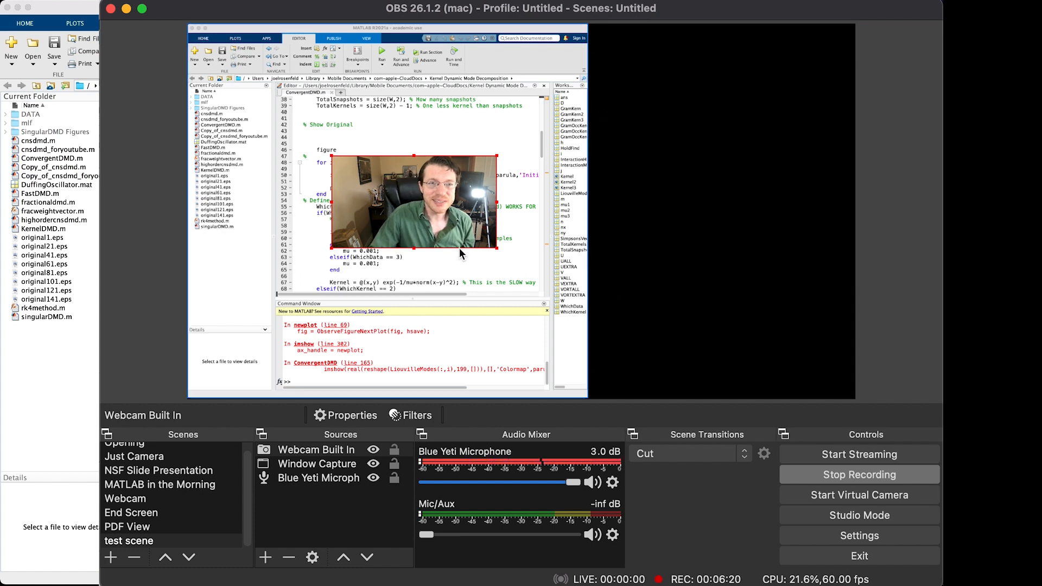
- Move the webcam back to the canvas's upper-right corner and enlarge it until it meets the edge of the MATLAB capture
left_click_drag(399, 206, 753, 76)
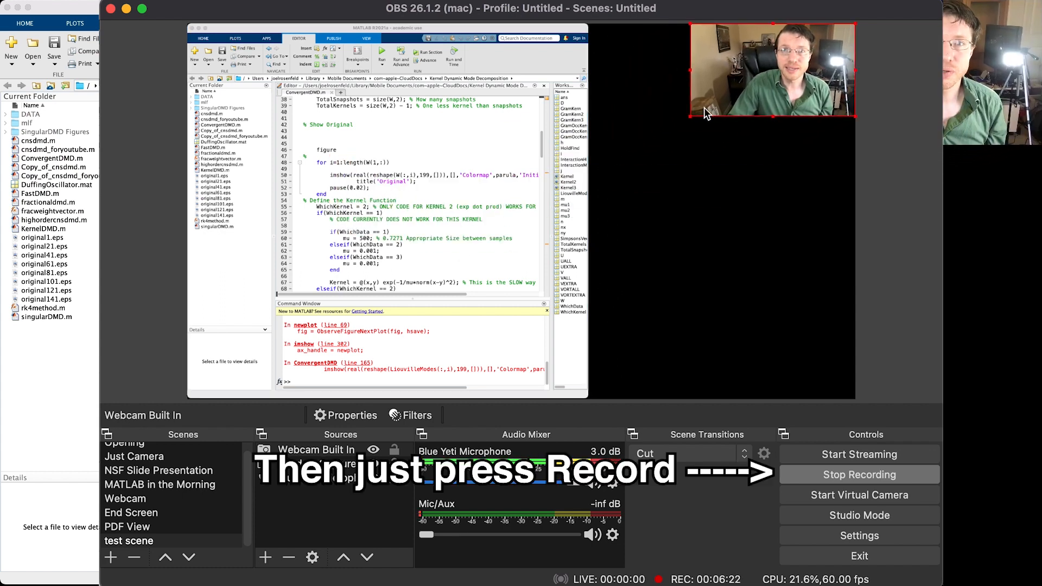
left_click_drag(691, 115, 598, 174)
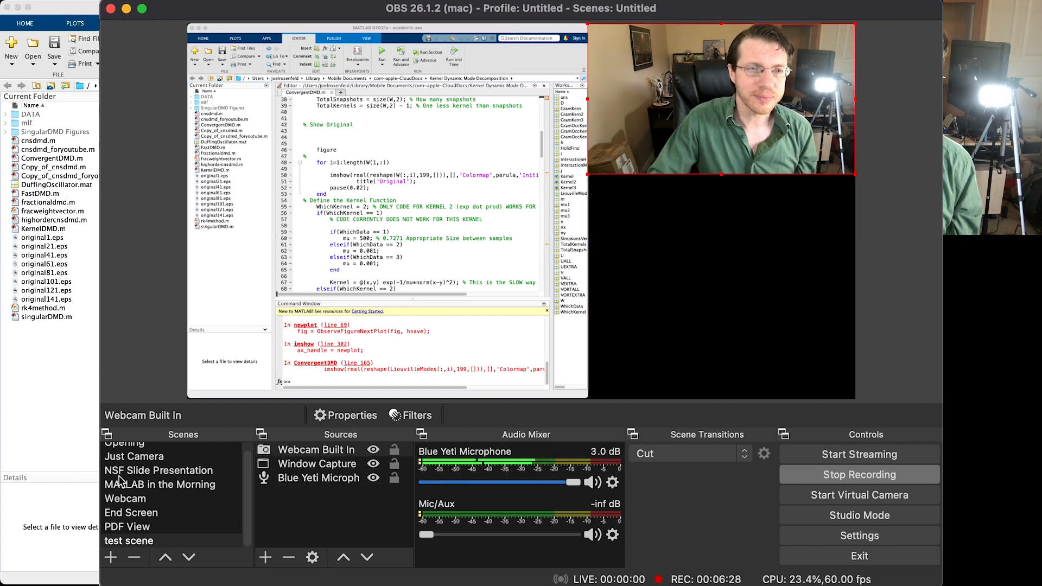
- Switch from the test scene to the Just Camera scene
left_click(134, 456)
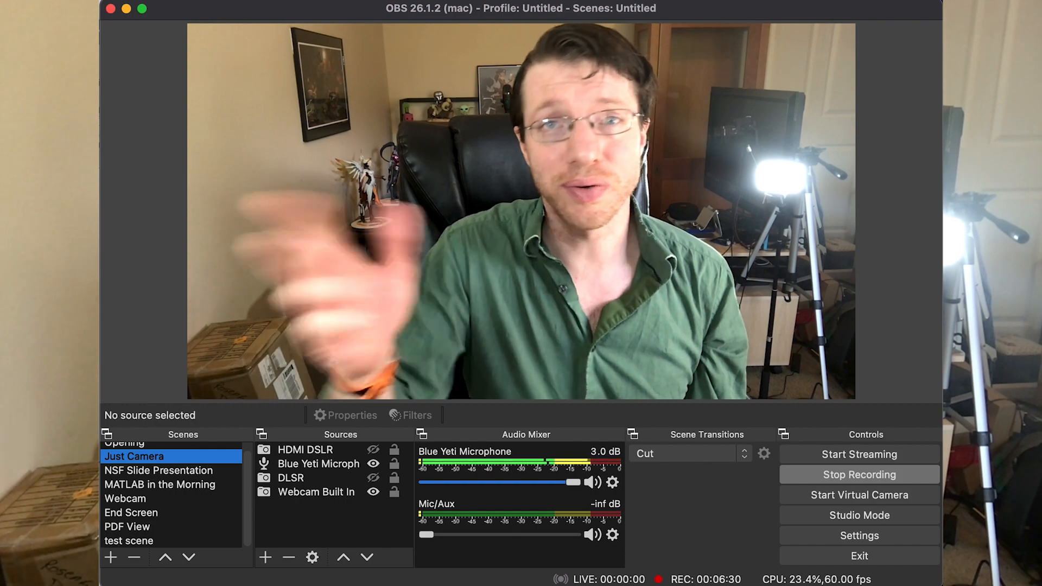